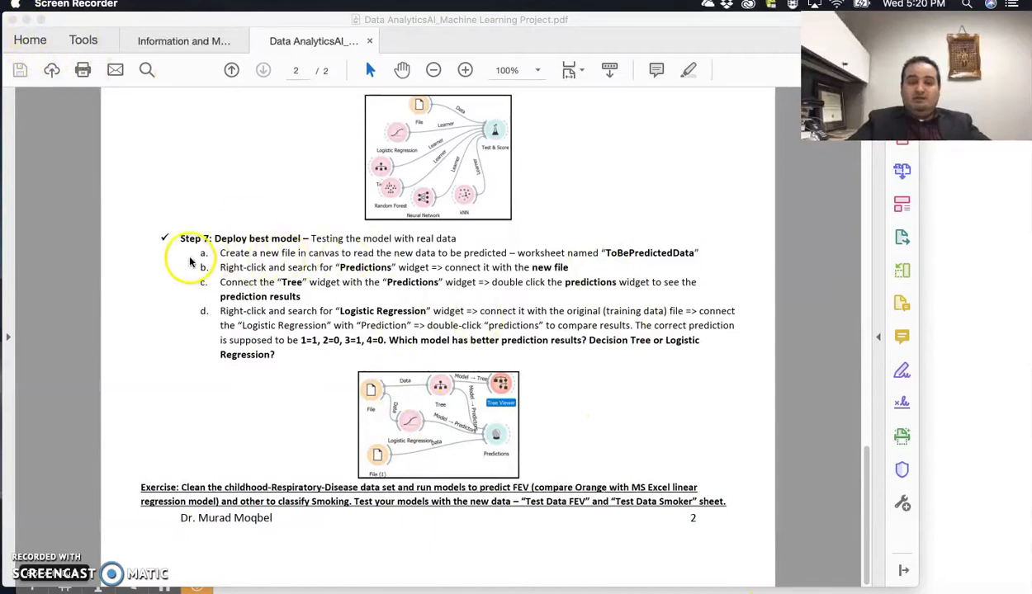
Switch to Orange and add a second File widget to the canvas below the existing workflow
{"action": "left_click", "coordinate": [27, 19]}
{"action": "left_click", "coordinate": [651, 189]}
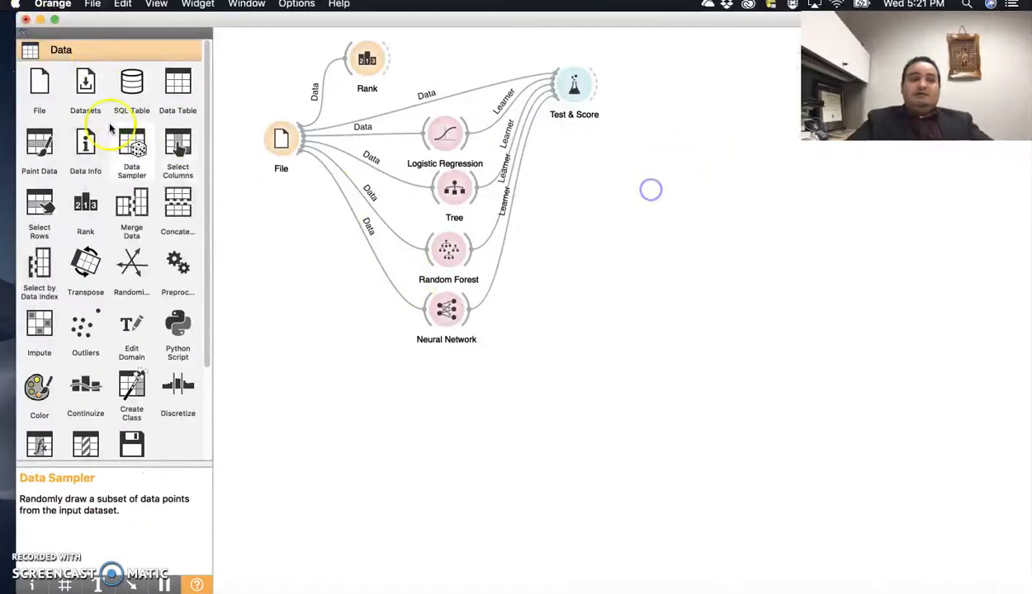
{"action": "left_click_drag", "start_coordinate": [39, 82], "coordinate": [284, 417]}
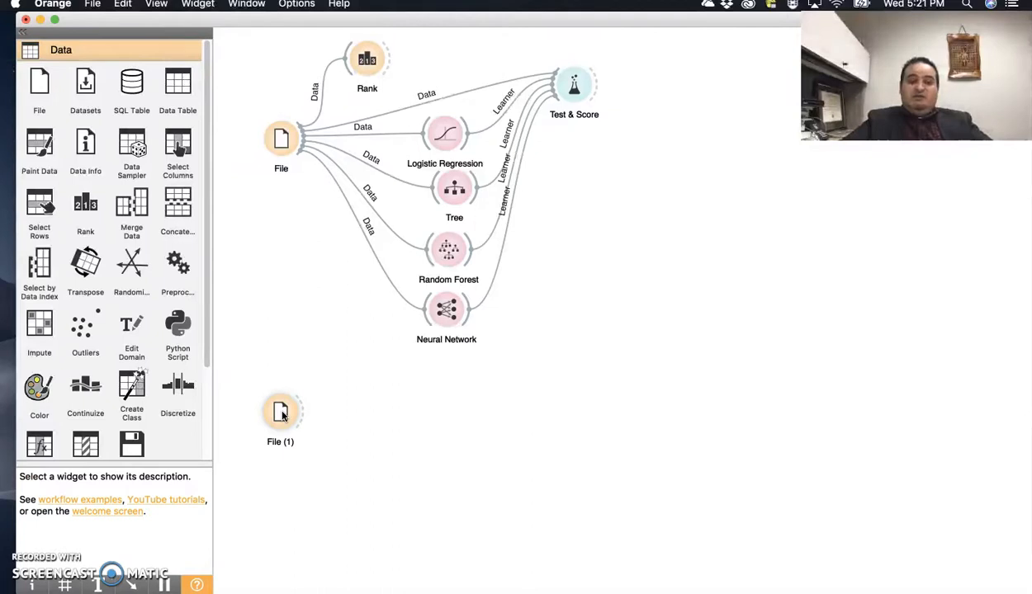
Add a Predictions widget to the canvas and feed it the data from the new File widget
{"action": "scroll", "coordinate": [128, 398], "scroll_direction": "down", "scroll_amount": 5}
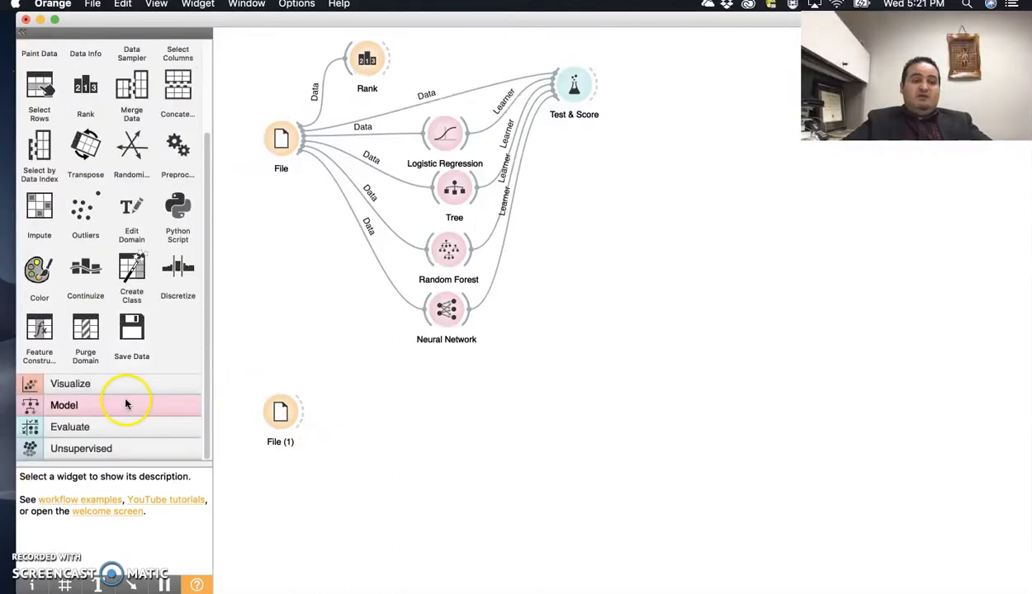
{"action": "left_click", "coordinate": [73, 427]}
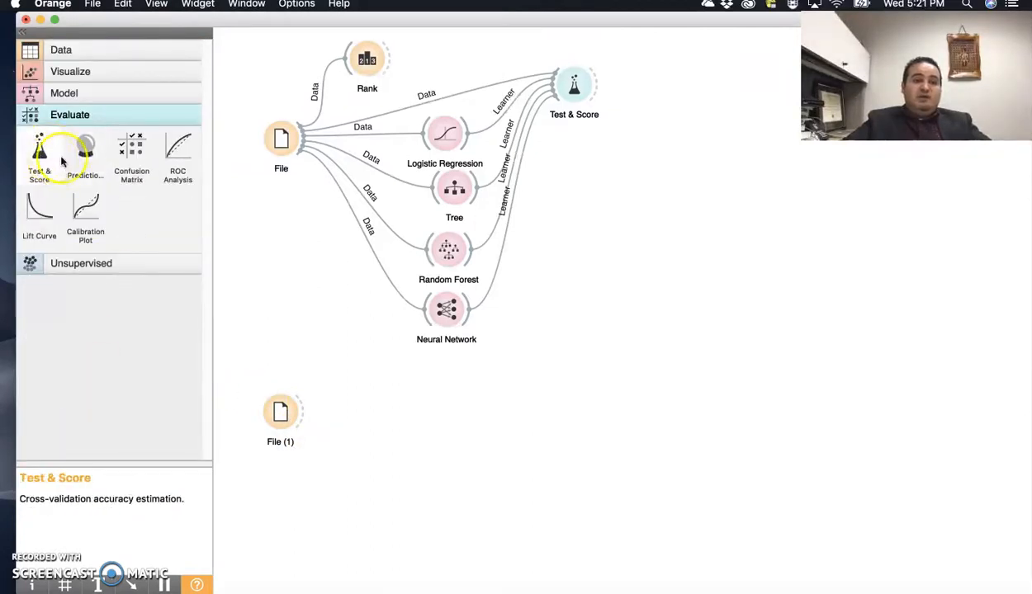
{"action": "left_click_drag", "start_coordinate": [85, 148], "coordinate": [708, 398]}
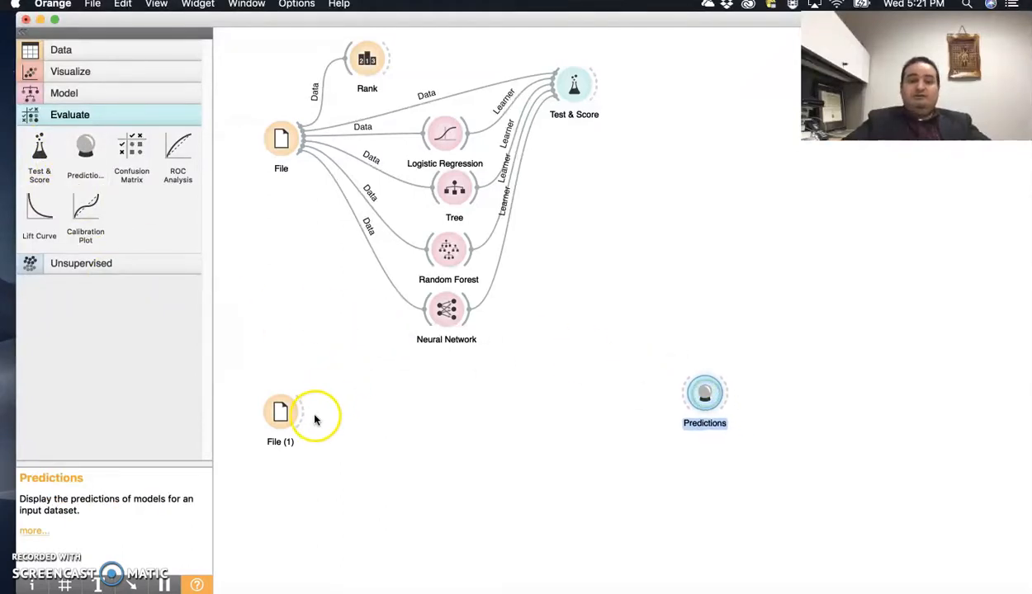
{"action": "left_click_drag", "start_coordinate": [299, 413], "coordinate": [688, 396]}
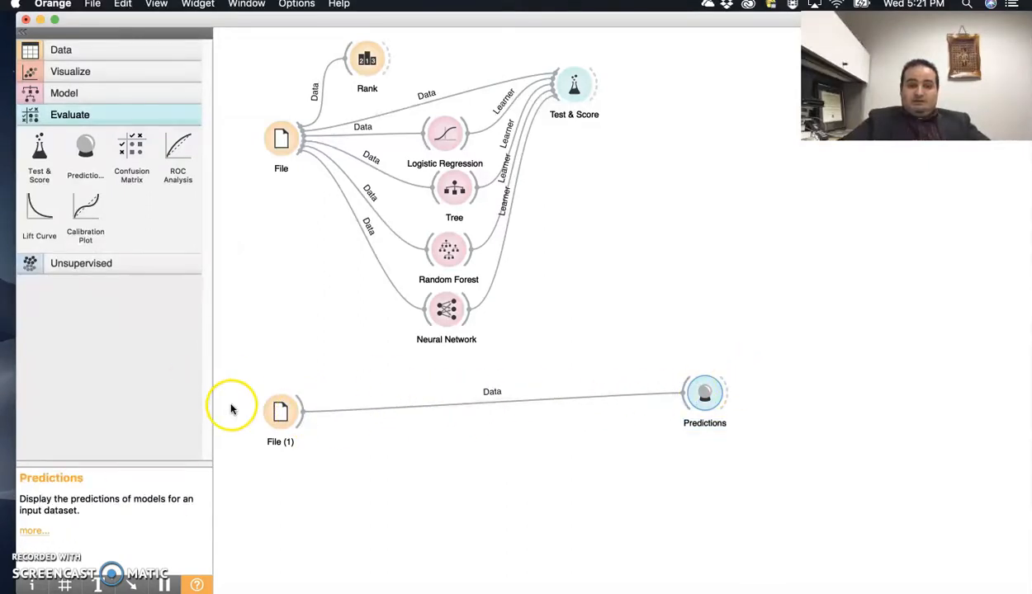
Set the new File widget to read the ToBePredictedData sheet of Week 6 Heart Disease.xlsx
{"action": "left_click", "coordinate": [279, 412]}
{"action": "double_click", "coordinate": [279, 412]}
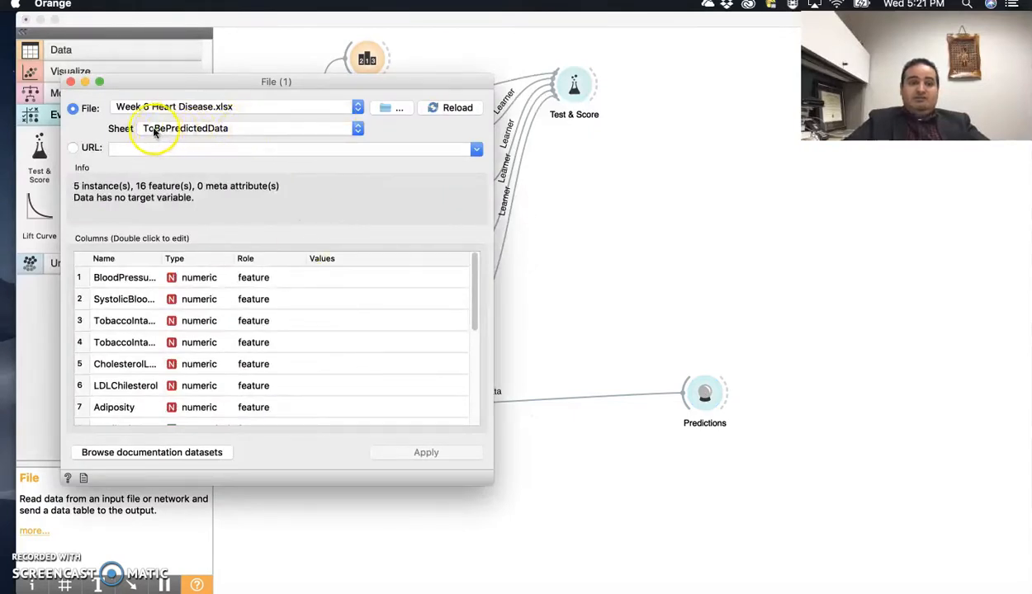
{"action": "left_click", "coordinate": [183, 130]}
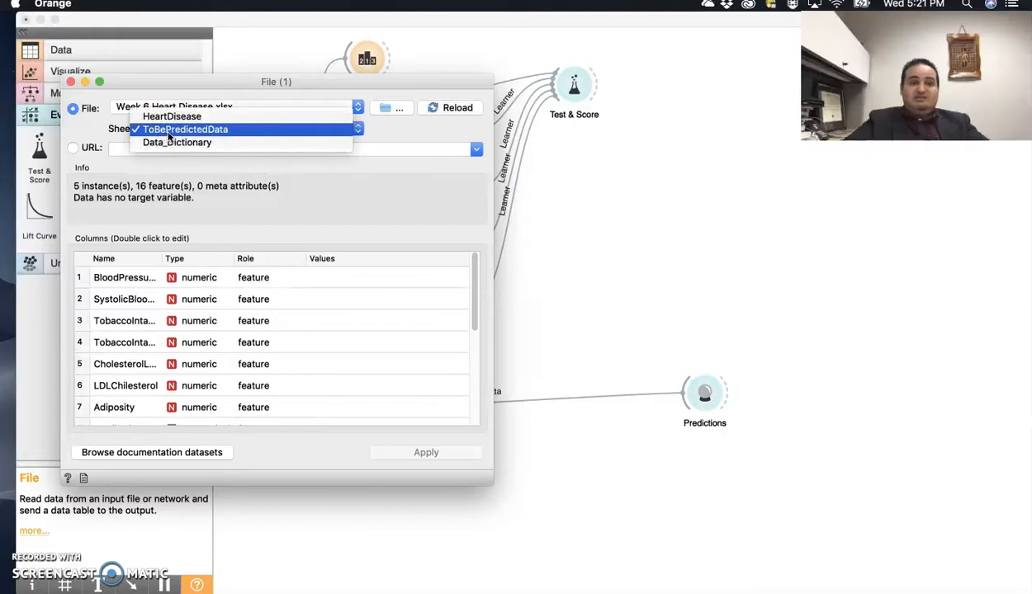
{"action": "left_click", "coordinate": [221, 130]}
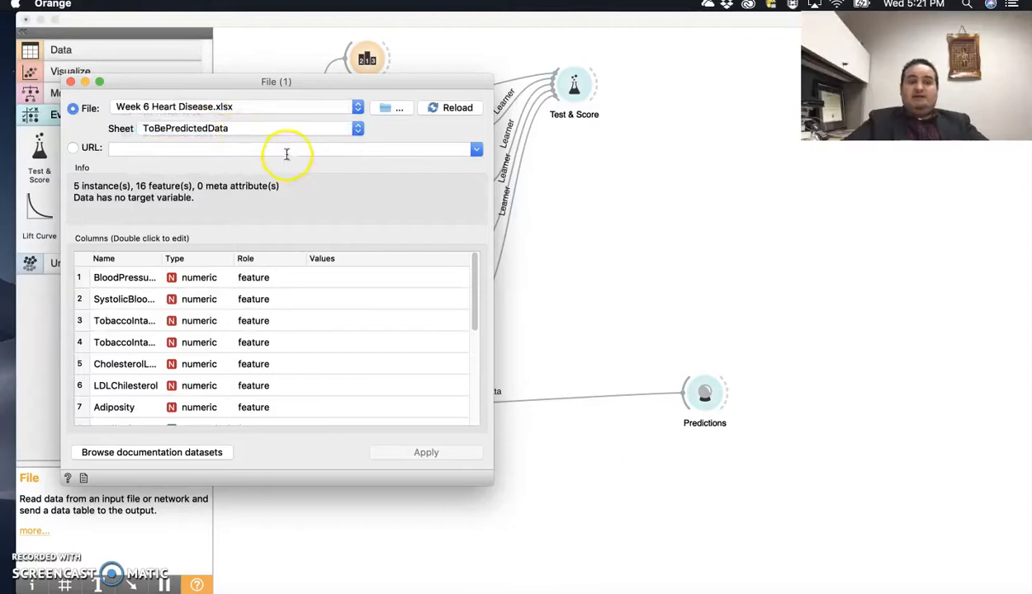
{"action": "left_click", "coordinate": [71, 84]}
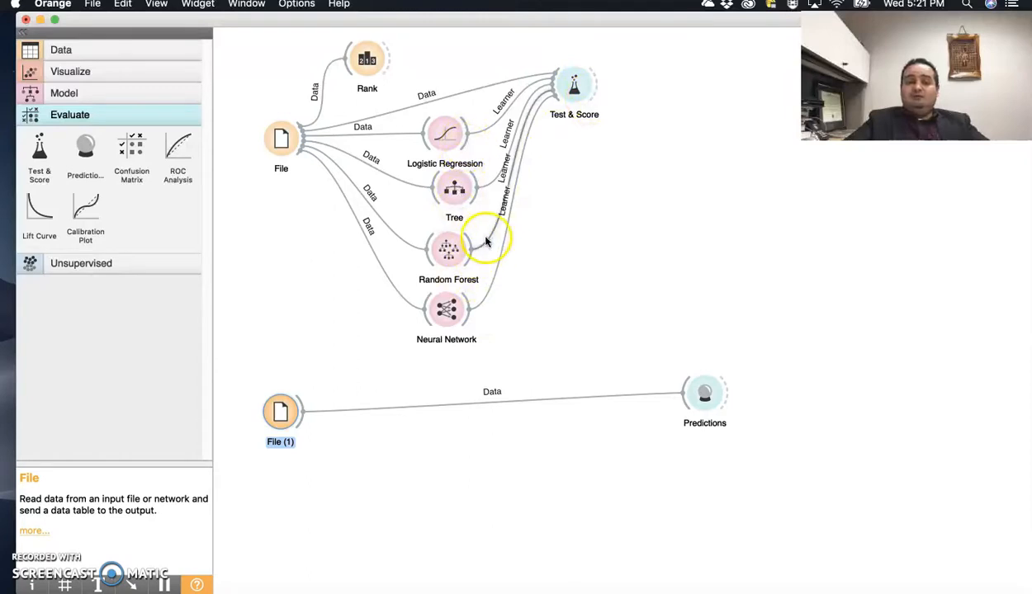
Compare the models' classification accuracy in Test & Score by sorting the evaluation results by CA
{"action": "double_click", "coordinate": [576, 82]}
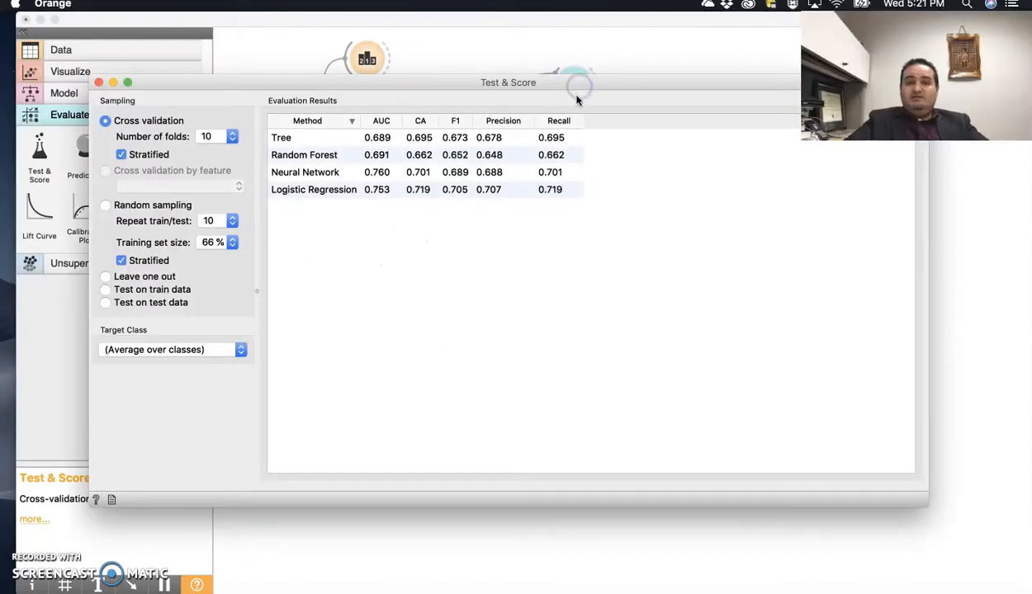
{"action": "left_click_drag", "start_coordinate": [467, 85], "coordinate": [473, 142]}
{"action": "left_click", "coordinate": [421, 175]}
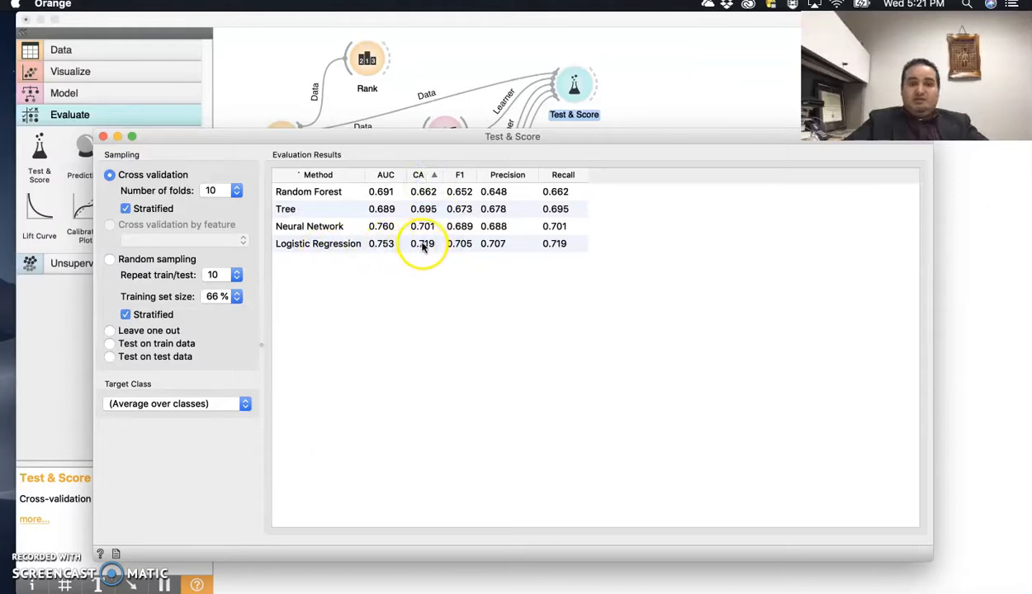
{"action": "left_click", "coordinate": [102, 137]}
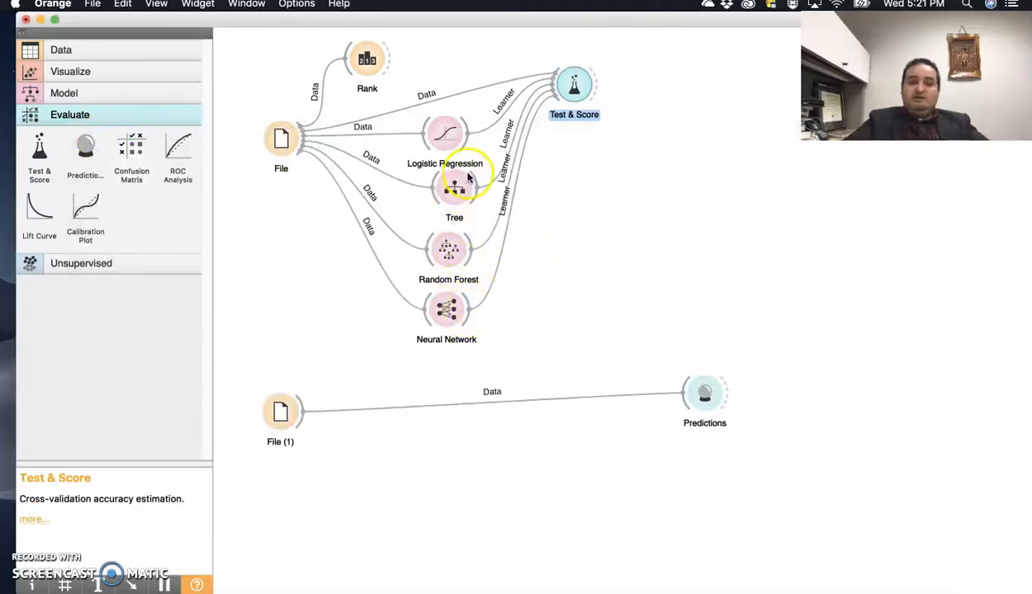
Connect the Logistic Regression model to Predictions and check its prediction output
{"action": "left_click_drag", "start_coordinate": [464, 146], "coordinate": [696, 396]}
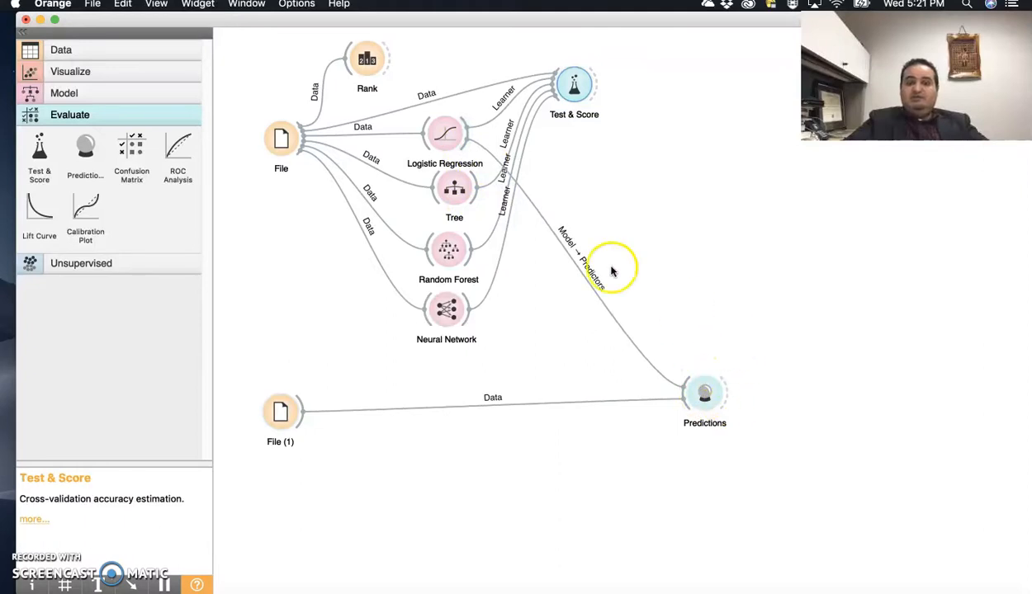
{"action": "double_click", "coordinate": [704, 397]}
{"action": "left_click", "coordinate": [621, 173]}
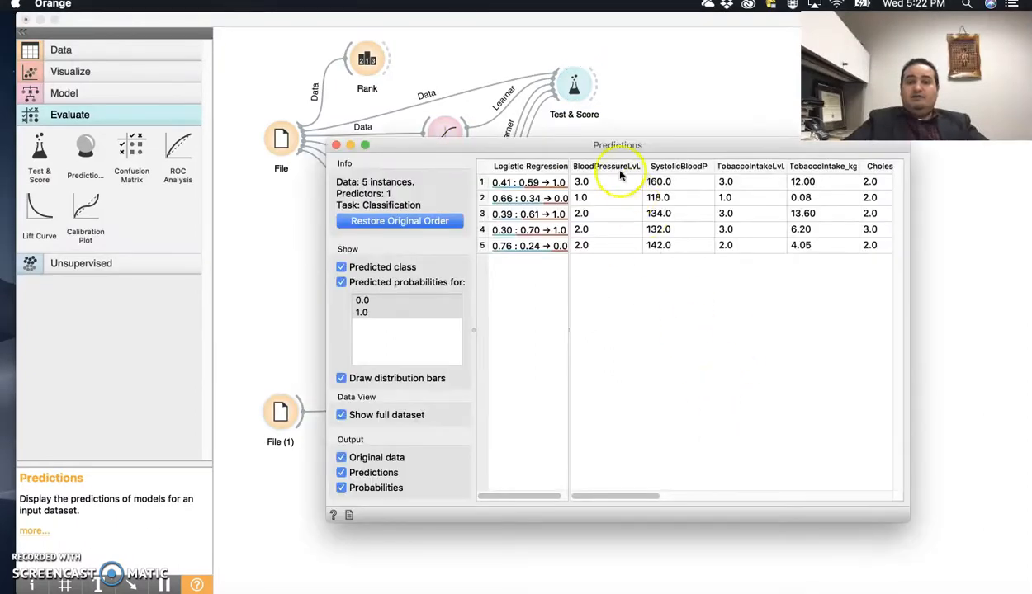
{"action": "left_click", "coordinate": [348, 148]}
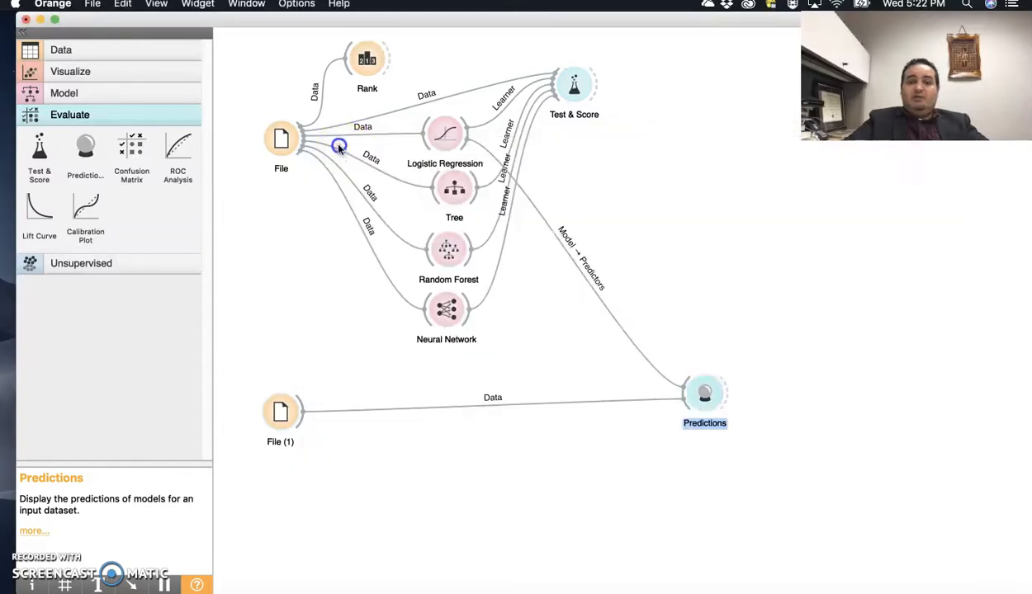
Add a Data Table widget and connect the new File widget's data to it
{"action": "left_click", "coordinate": [62, 50]}
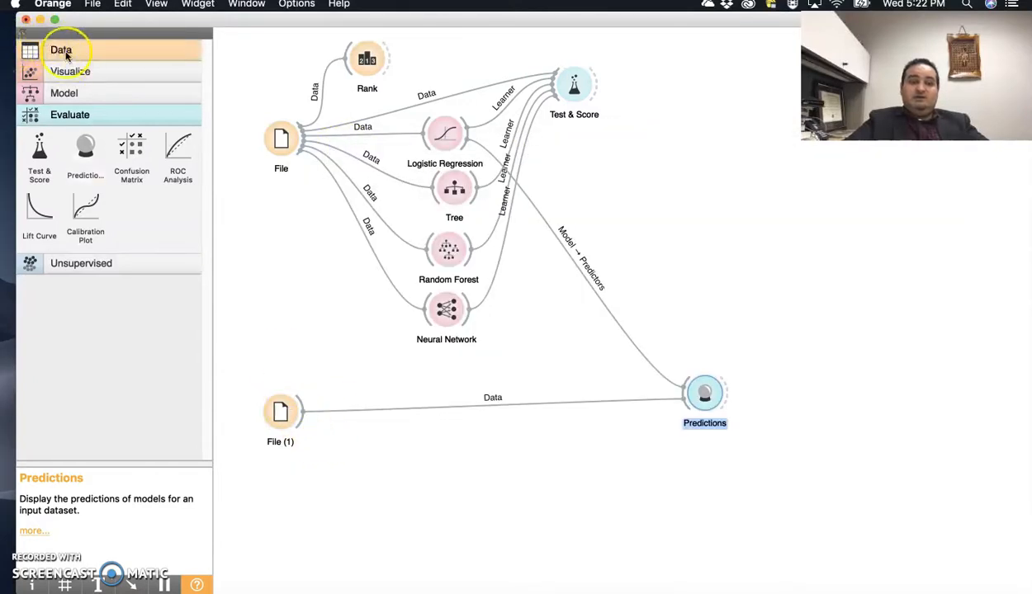
{"action": "left_click_drag", "start_coordinate": [178, 83], "coordinate": [397, 477]}
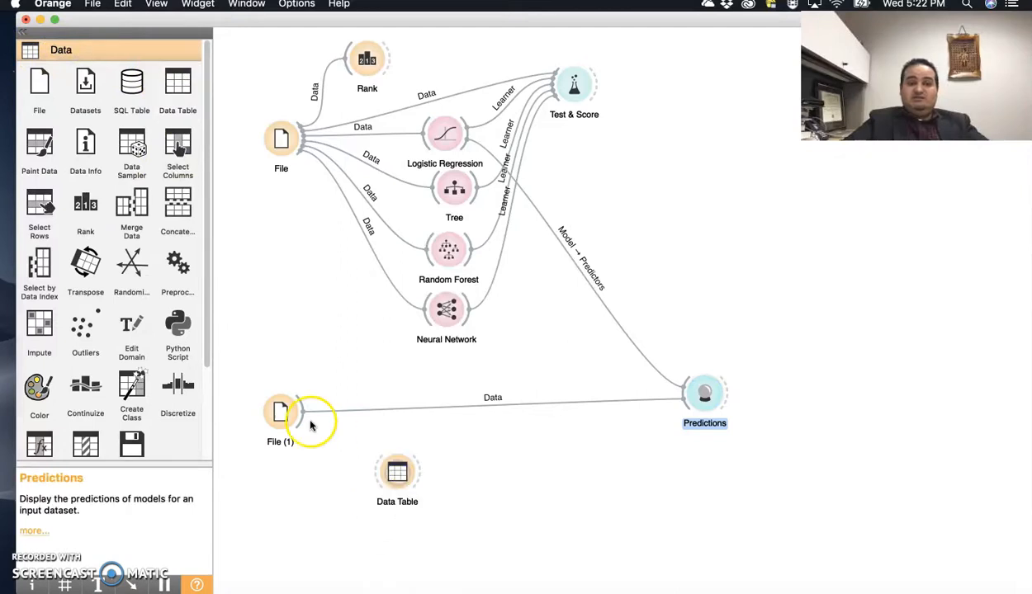
{"action": "left_click_drag", "start_coordinate": [302, 417], "coordinate": [385, 477]}
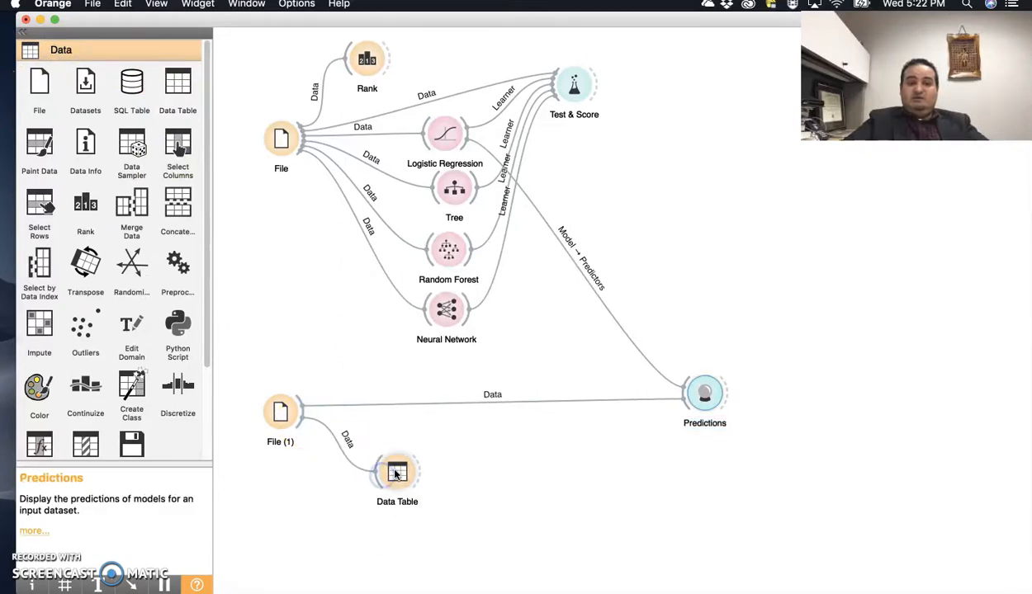
Examine the rows and feature columns of the to-be-predicted data in a widened Data Table window
{"action": "double_click", "coordinate": [397, 472]}
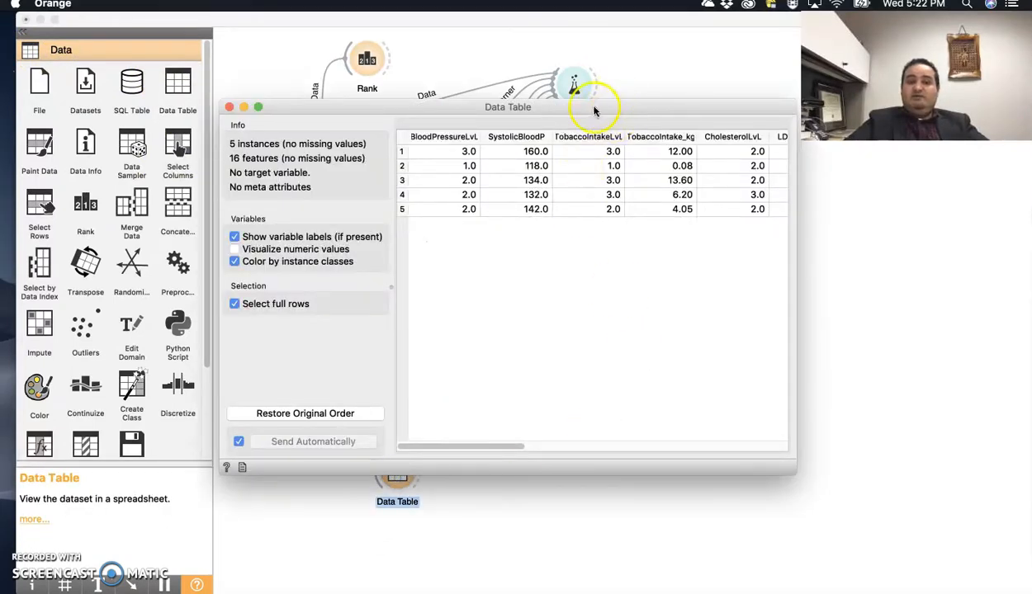
{"action": "left_click_drag", "start_coordinate": [593, 110], "coordinate": [479, 112]}
{"action": "left_click_drag", "start_coordinate": [682, 120], "coordinate": [991, 149]}
{"action": "left_click_drag", "start_coordinate": [594, 108], "coordinate": [407, 134]}
{"action": "left_click_drag", "start_coordinate": [795, 306], "coordinate": [1027, 304]}
{"action": "left_click_drag", "start_coordinate": [657, 472], "coordinate": [474, 478]}
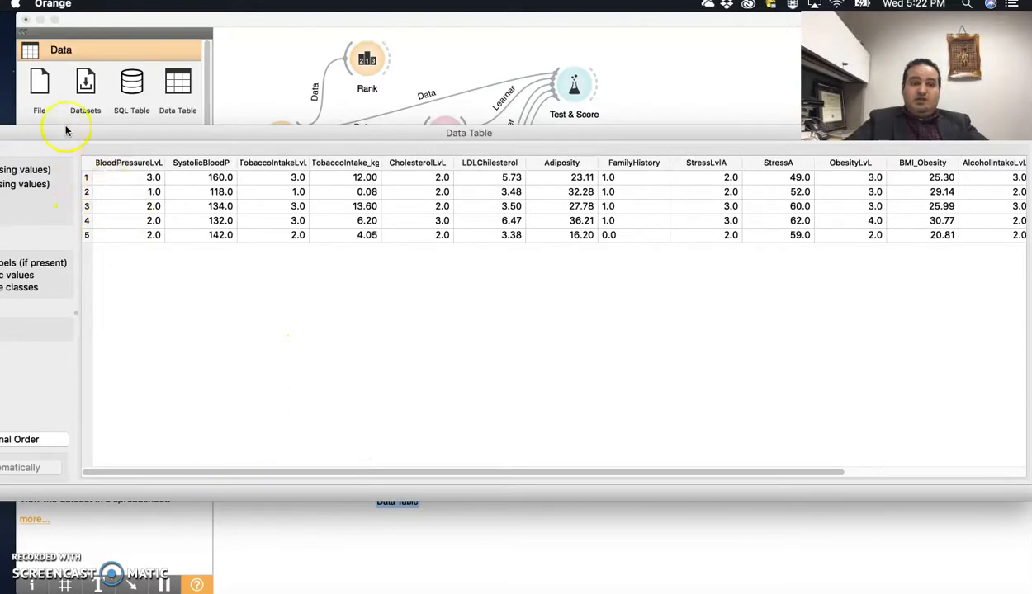
{"action": "left_click_drag", "start_coordinate": [70, 132], "coordinate": [210, 145]}
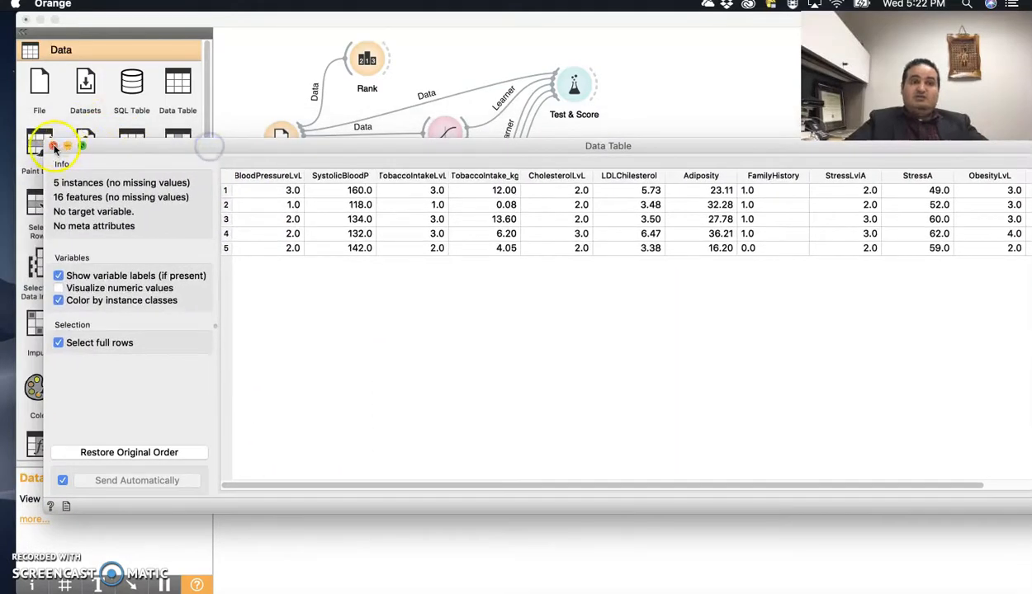
{"action": "left_click", "coordinate": [53, 146]}
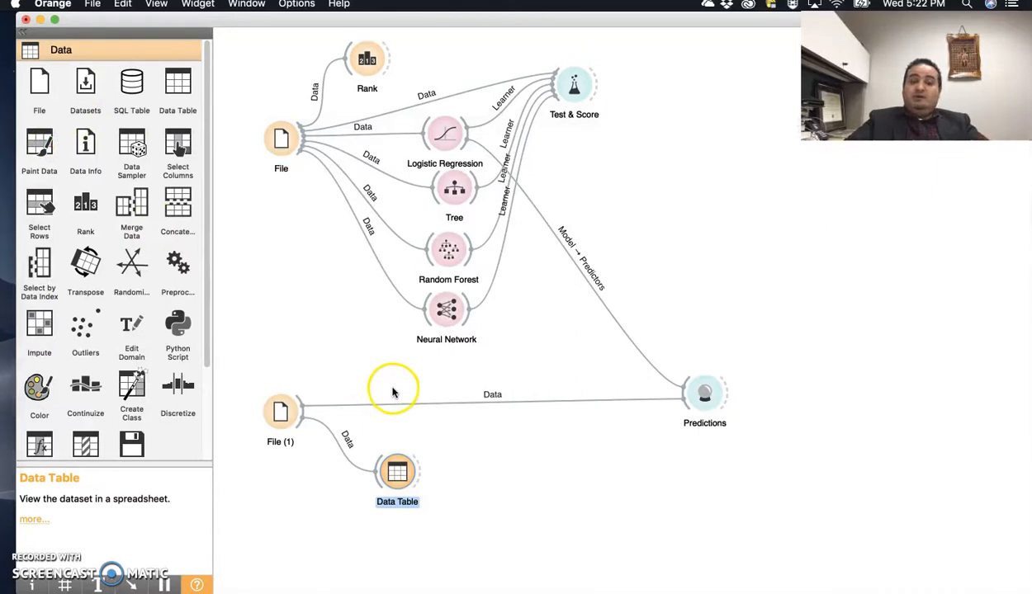
Review the Logistic Regression probabilities and predicted classes for each instance in Predictions
{"action": "double_click", "coordinate": [703, 398]}
{"action": "left_click_drag", "start_coordinate": [608, 148], "coordinate": [443, 160]}
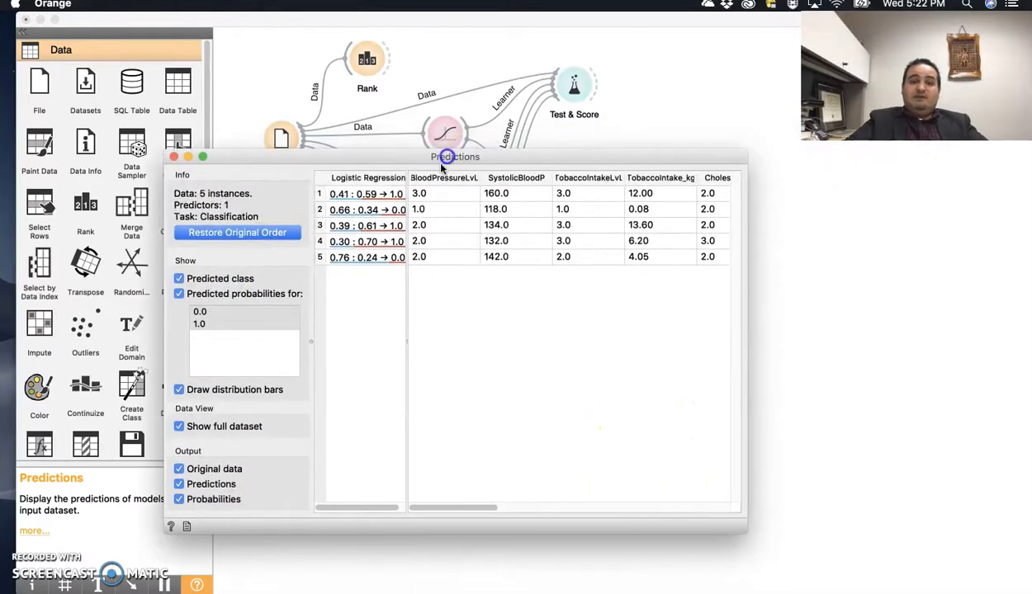
{"action": "mouse_move", "coordinate": [408, 292]}
{"action": "left_mouse_down"}
{"action": "mouse_move", "coordinate": [458, 297]}
{"action": "mouse_move", "coordinate": [410, 292]}
{"action": "left_mouse_up"}
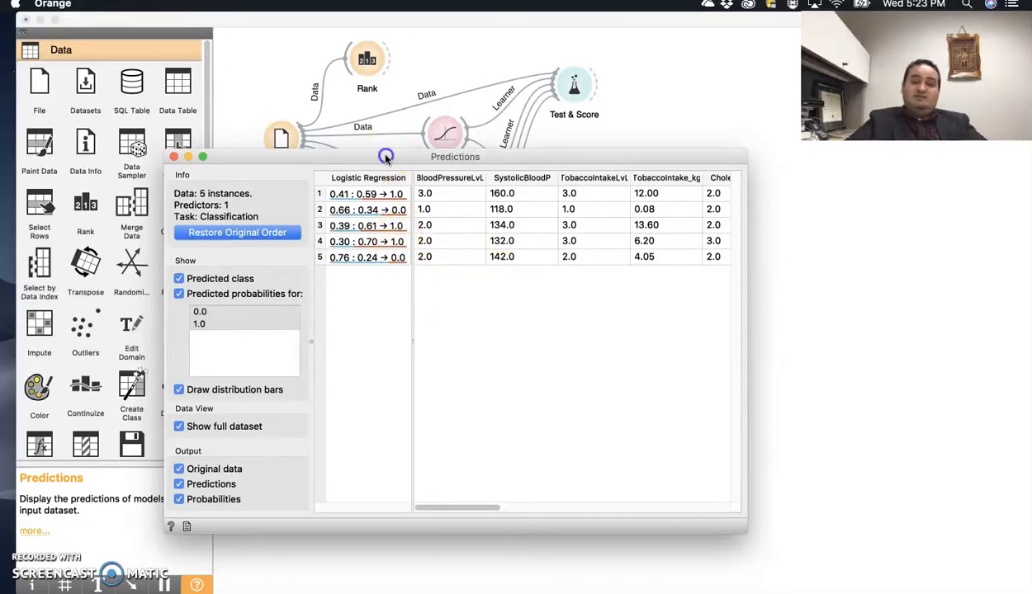
{"action": "left_click_drag", "start_coordinate": [384, 158], "coordinate": [428, 153]}
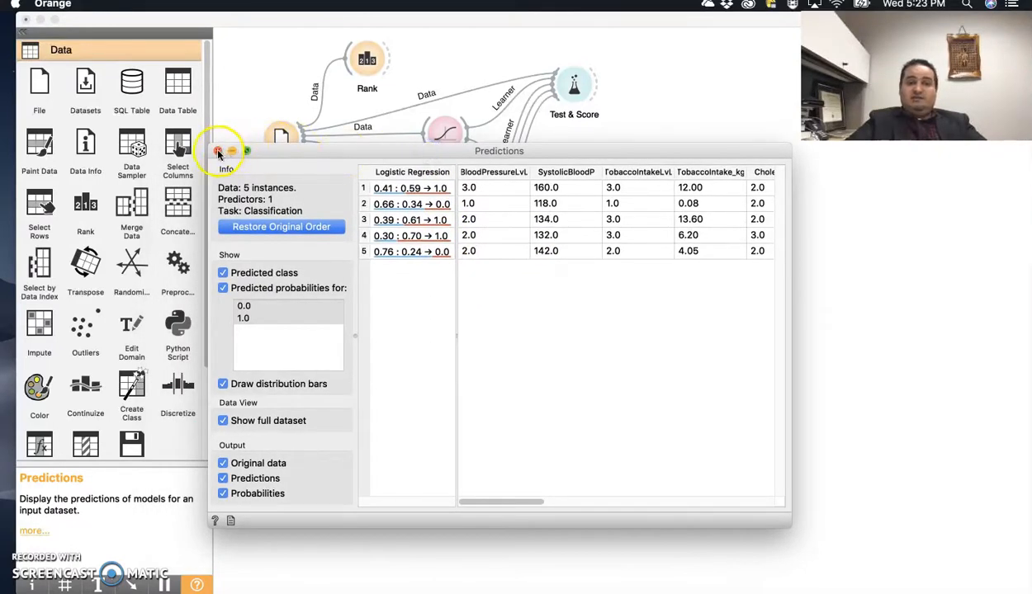
{"action": "left_click_drag", "start_coordinate": [328, 149], "coordinate": [658, 208]}
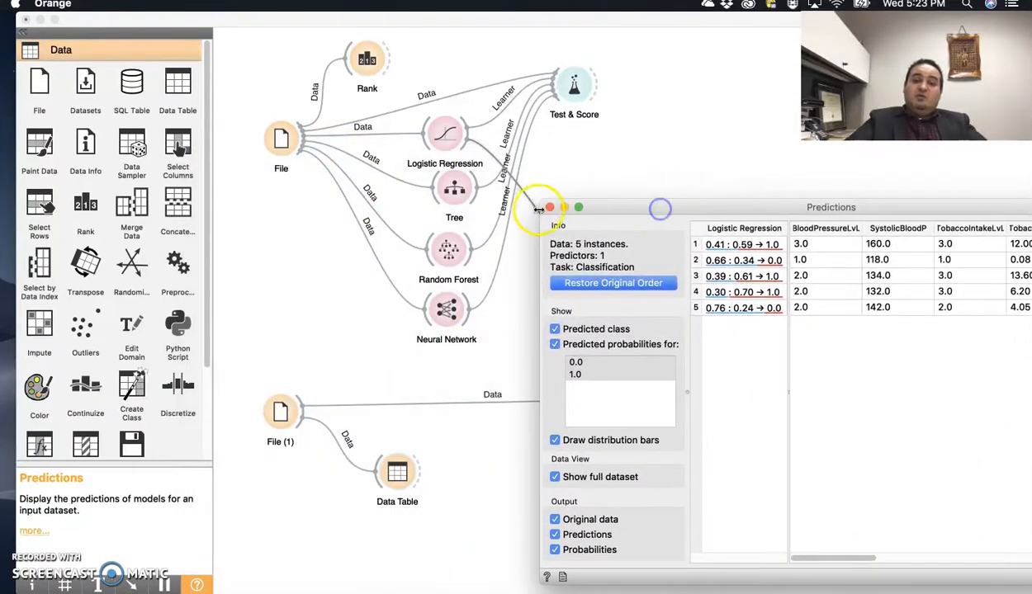
{"action": "left_click", "coordinate": [549, 207]}
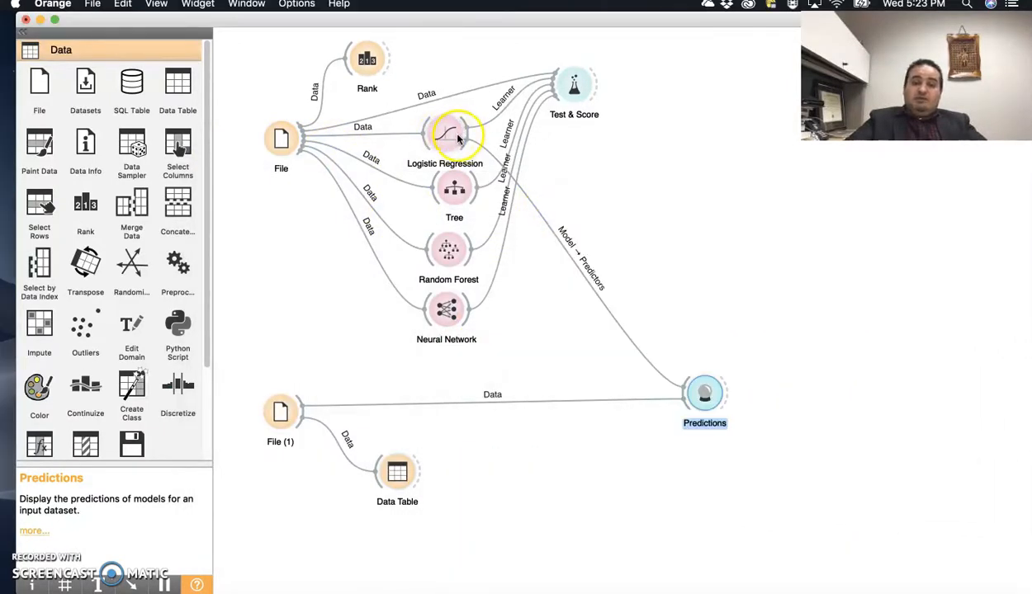
Connect the Tree, Random Forest and Neural Network models to the Predictions widget
{"action": "left_click_drag", "start_coordinate": [474, 190], "coordinate": [701, 393]}
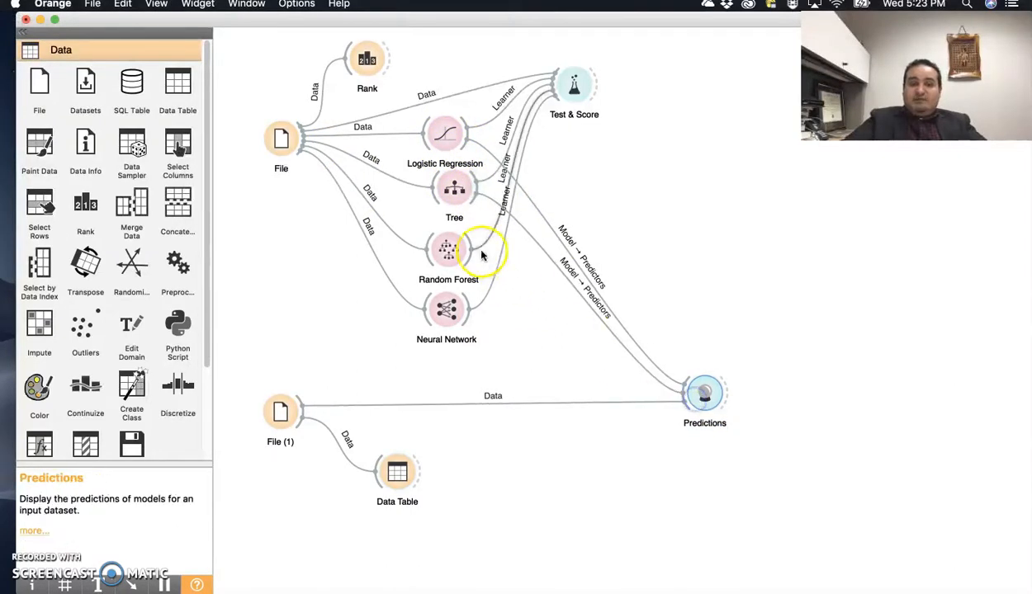
{"action": "left_click_drag", "start_coordinate": [472, 249], "coordinate": [701, 393]}
{"action": "left_click_drag", "start_coordinate": [472, 309], "coordinate": [697, 396]}
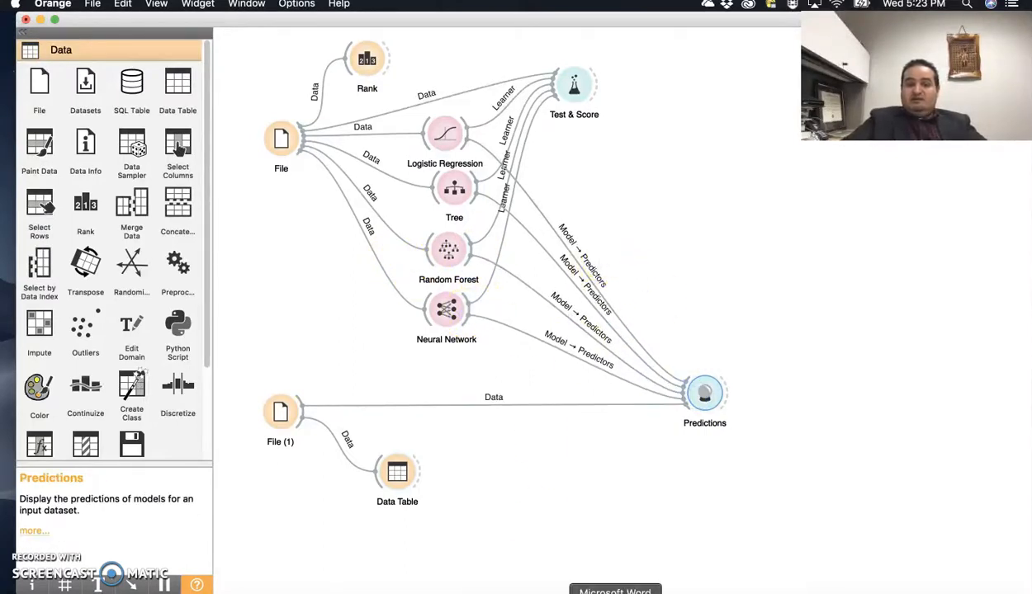
Compare the predicted classes and probabilities of all four models side by side in Predictions
{"action": "left_click", "coordinate": [707, 394]}
{"action": "double_click", "coordinate": [708, 395]}
{"action": "left_click_drag", "start_coordinate": [767, 201], "coordinate": [499, 96]}
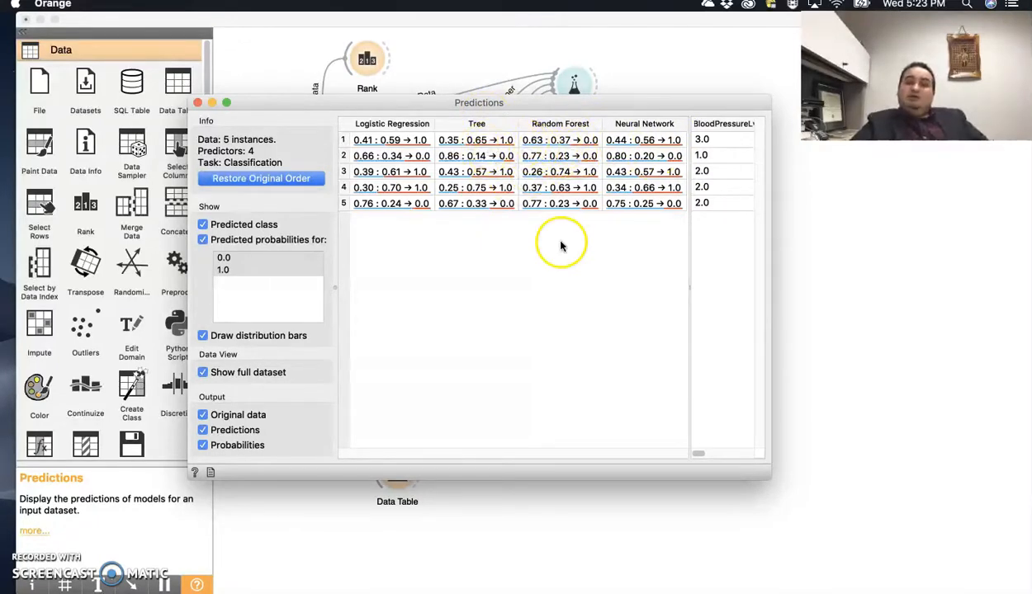
{"action": "left_click", "coordinate": [197, 104]}
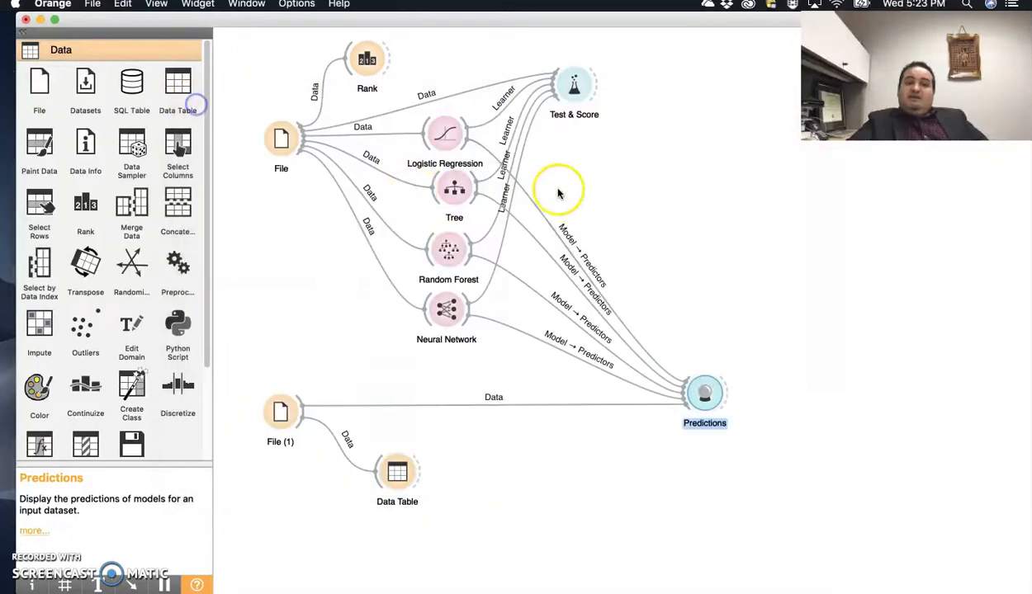
{"action": "left_click", "coordinate": [776, 289]}
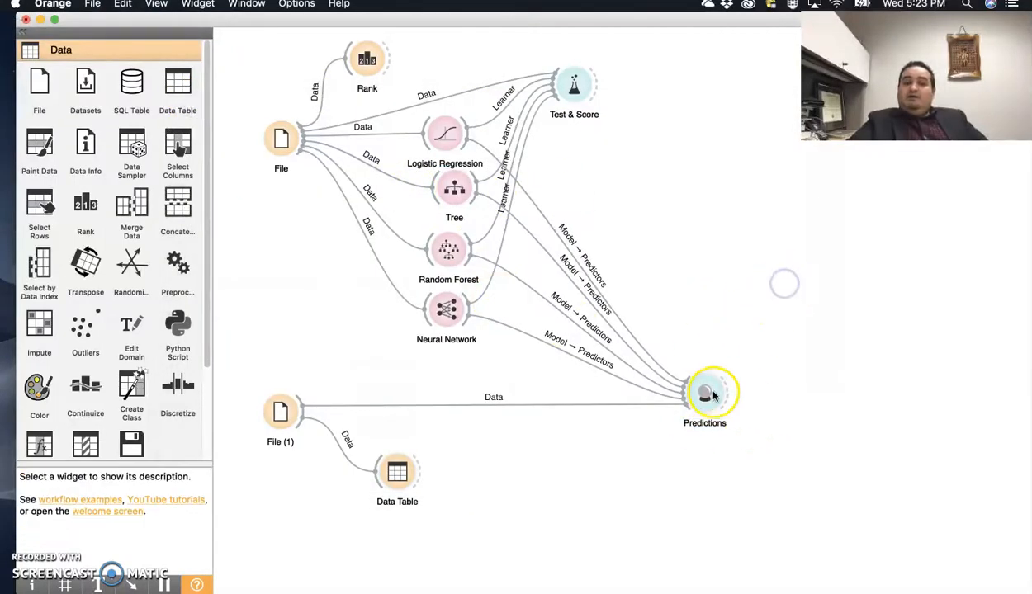